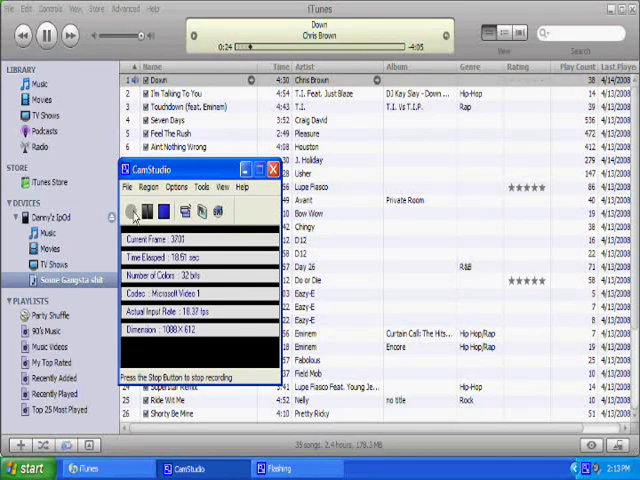
# Close the CamStudio recorder window and minimize iTunes to reveal the desktop
pyautogui.click(245, 169)
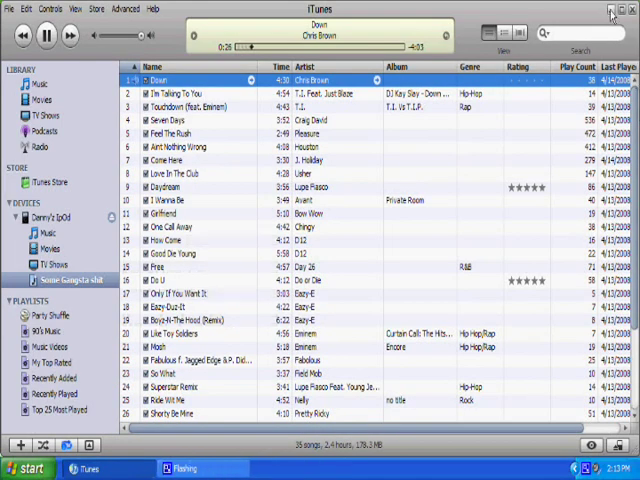
pyautogui.click(611, 10)
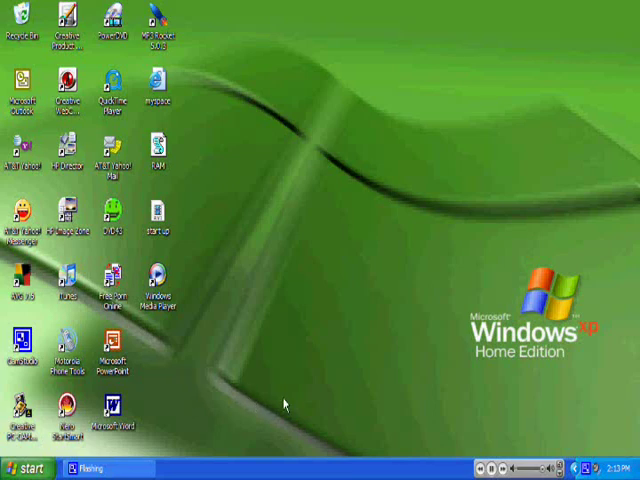
# Browse the Start menu and All Programs list, then return to the desktop
pyautogui.click(29, 467)
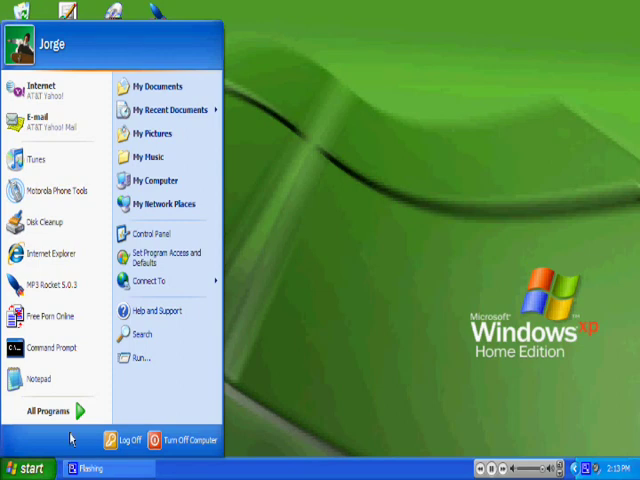
pyautogui.click(55, 410)
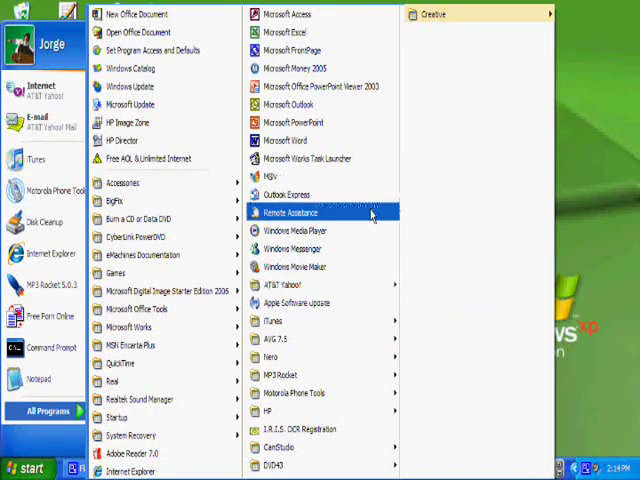
pyautogui.click(546, 224)
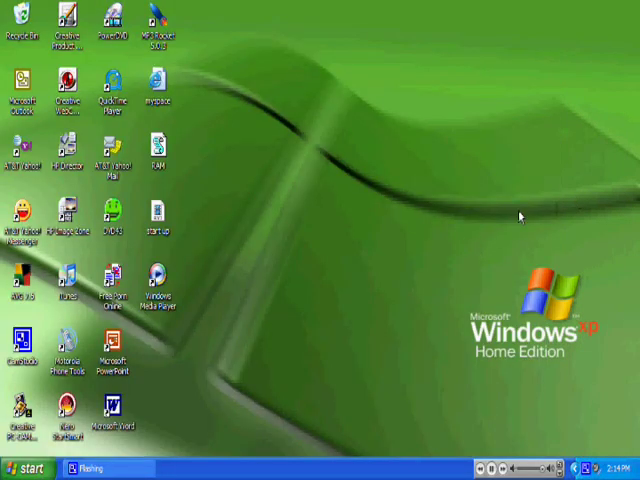
pyautogui.press('super')
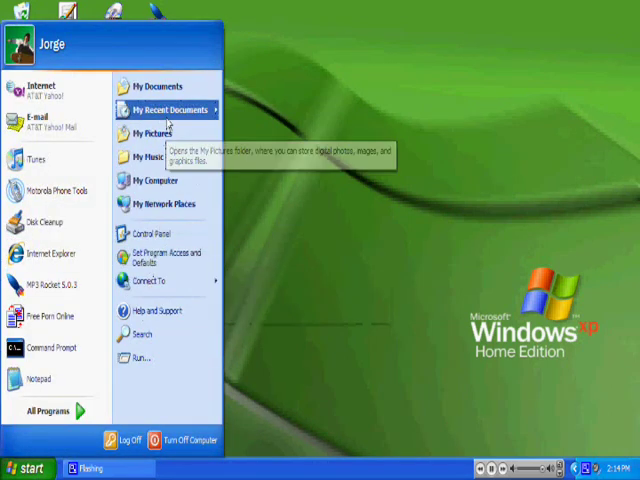
pyautogui.click(433, 80)
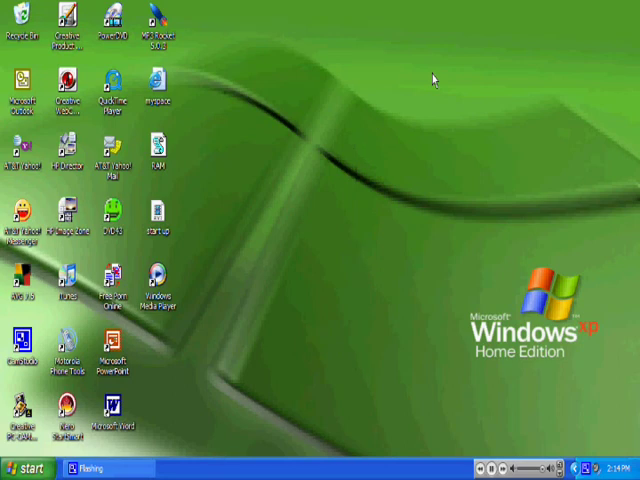
# Launch the Free Porn Online desktop shortcut, starting the 'this is a virus' shutdown countdown
pyautogui.click(113, 300)
pyautogui.doubleClick(113, 285)
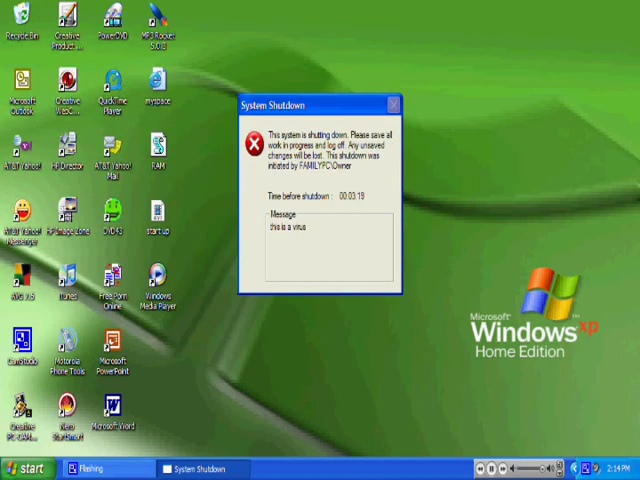
pyautogui.click(12, 470)
# Abort the pending shutdown by running shutdown.exe -a from the Run dialog
pyautogui.click(154, 359)
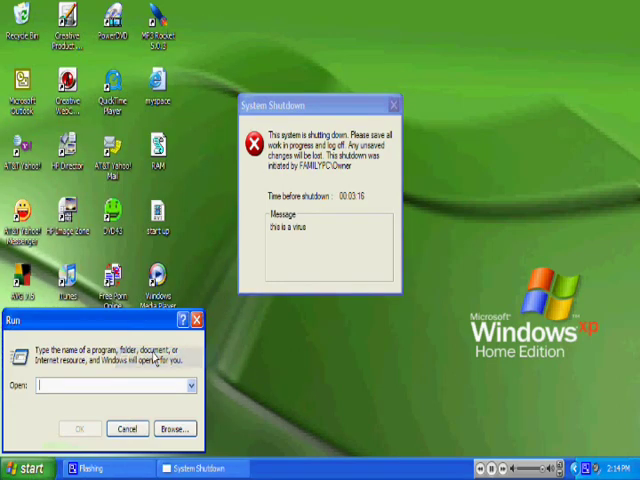
pyautogui.write('s')
pyautogui.press('BackSpace')
pyautogui.press('BackSpace')
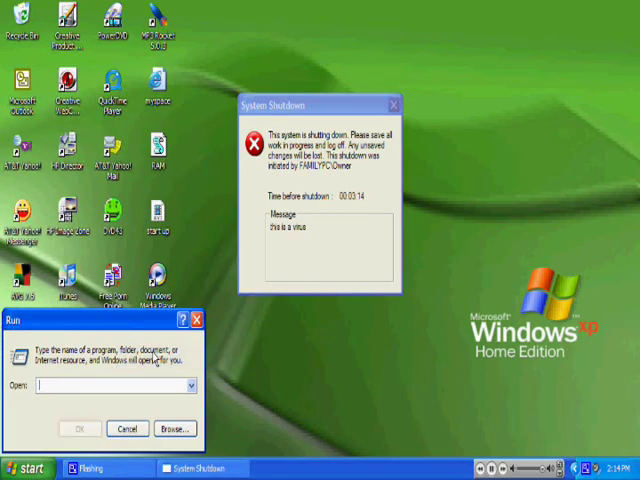
pyautogui.write('shutdown.exe -a')
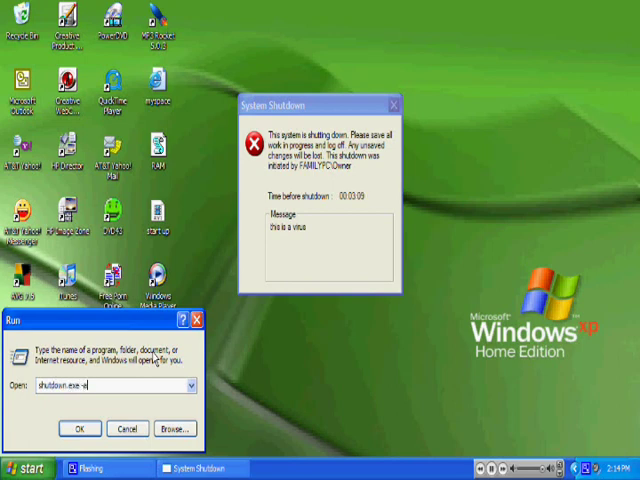
pyautogui.press('Return')
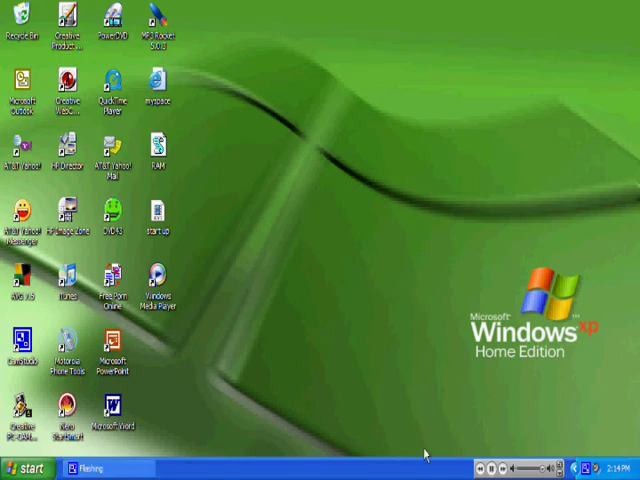
# Replace the old Run command with regedit to launch Registry Editor
pyautogui.click(47, 469)
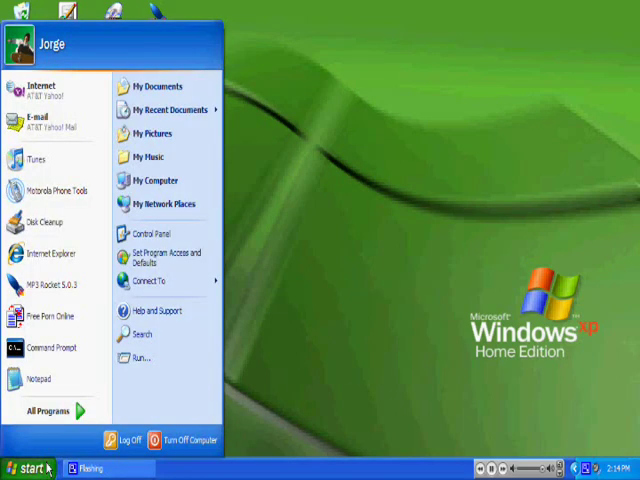
pyautogui.click(180, 364)
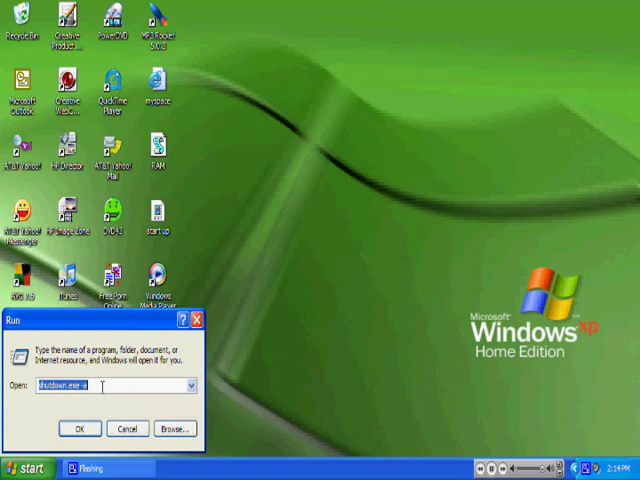
pyautogui.press('BackSpace')
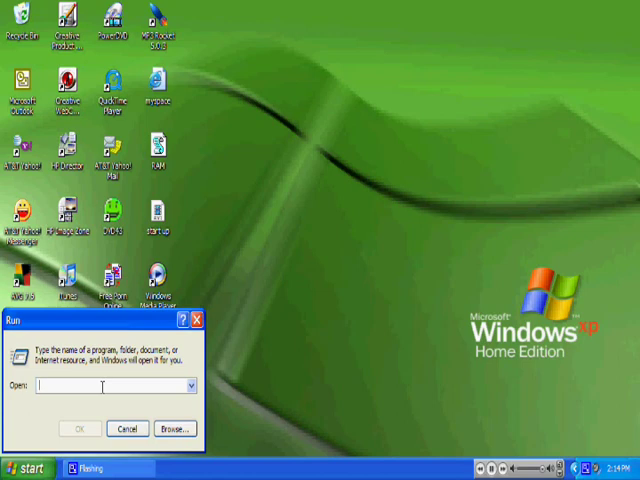
pyautogui.write('regedit')
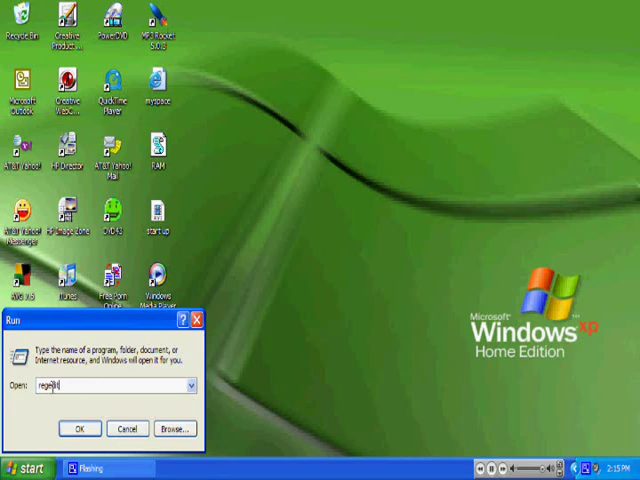
pyautogui.click(81, 430)
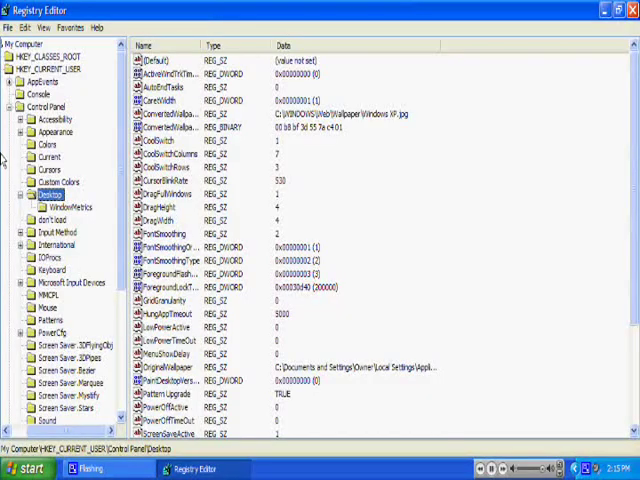
# Browse the registry root keys and expand HKEY_CURRENT_USER
pyautogui.click(30, 432)
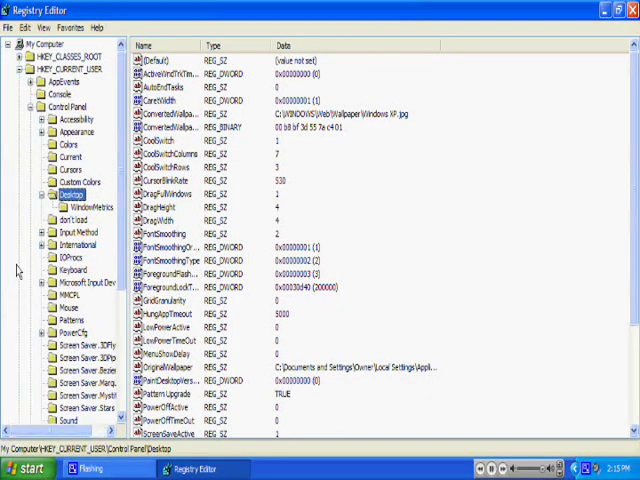
pyautogui.click(19, 69)
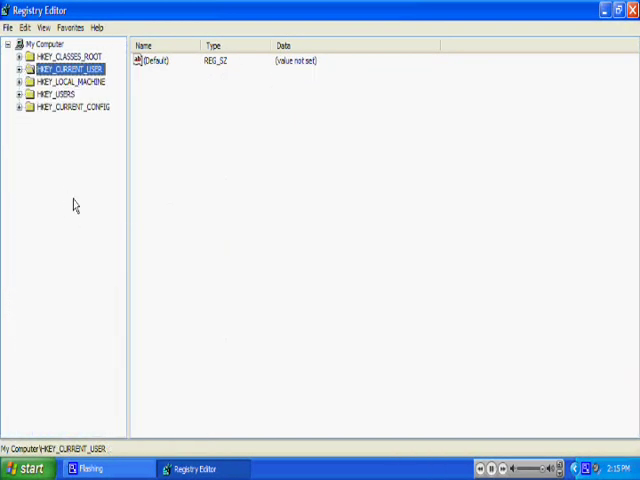
pyautogui.click(74, 109)
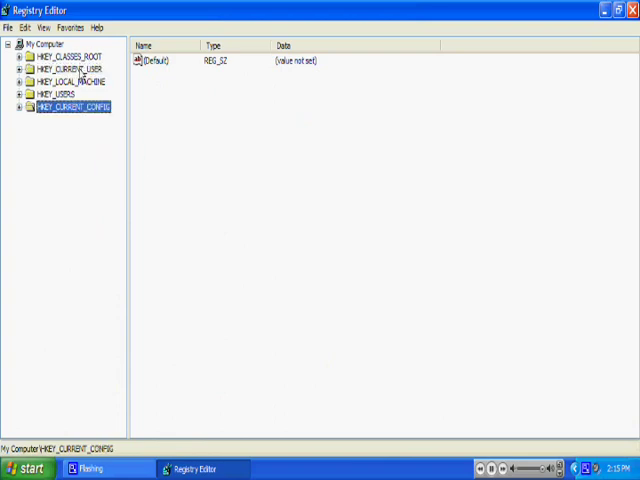
pyautogui.press('Up')
pyautogui.press('Up')
pyautogui.press('Up')
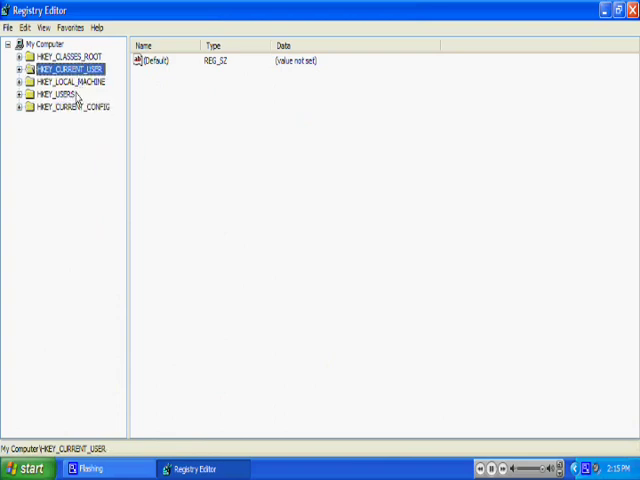
pyautogui.click(74, 85)
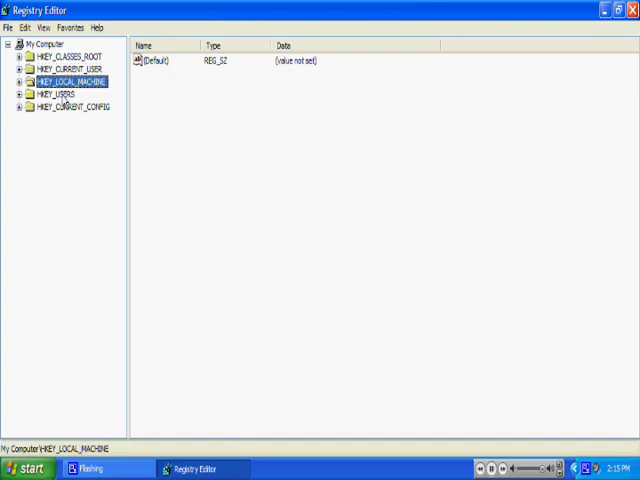
pyautogui.click(63, 96)
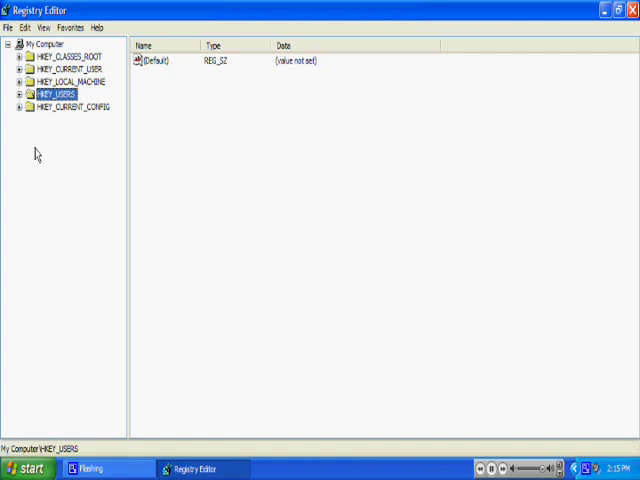
pyautogui.click(70, 70)
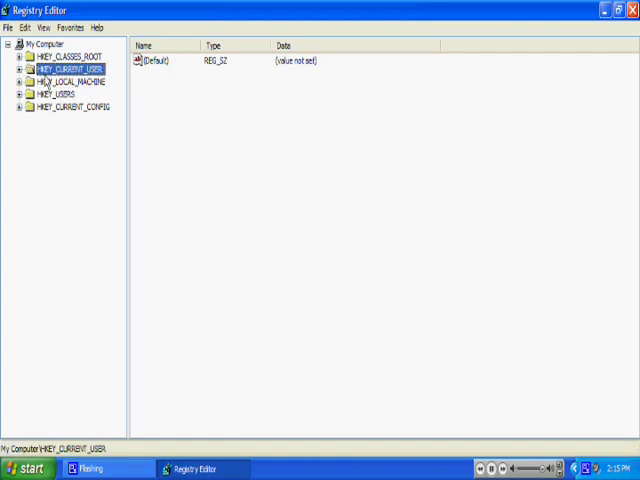
pyautogui.press('Right')
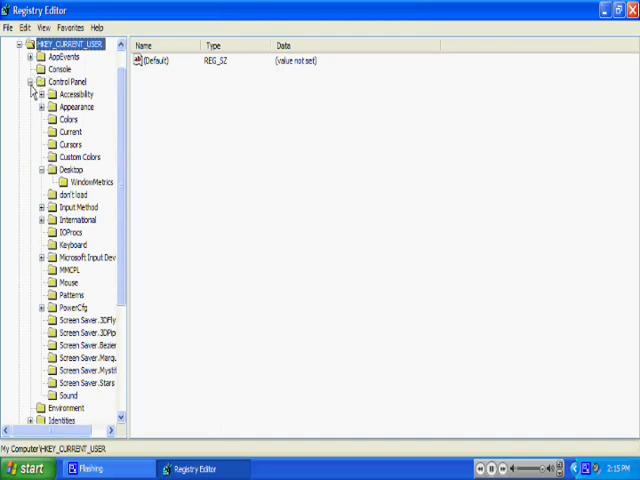
# Open Control Panel\Desktop and set MenuShowDelay's value data to 0
pyautogui.click(30, 82)
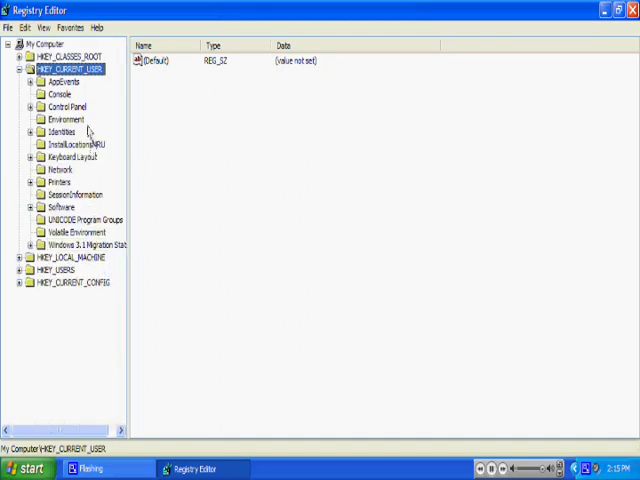
pyautogui.click(70, 108)
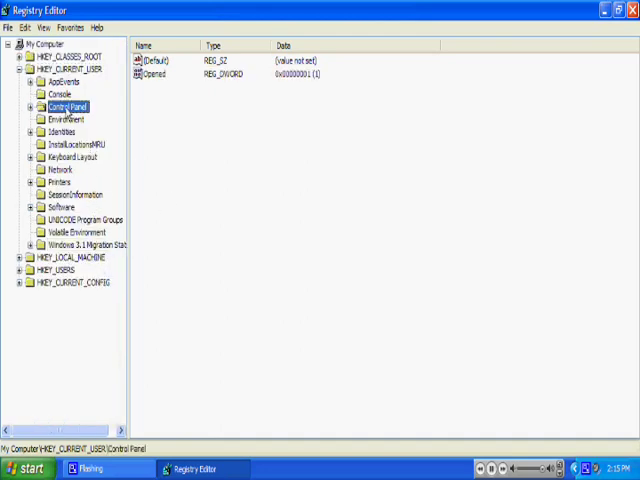
pyautogui.press('Right')
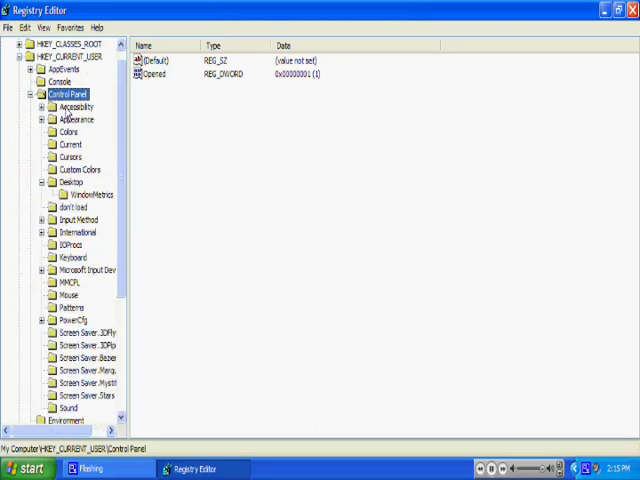
pyautogui.click(41, 183)
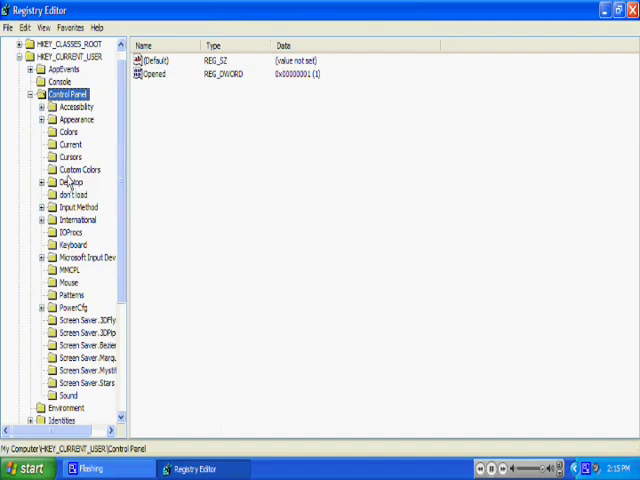
pyautogui.click(70, 183)
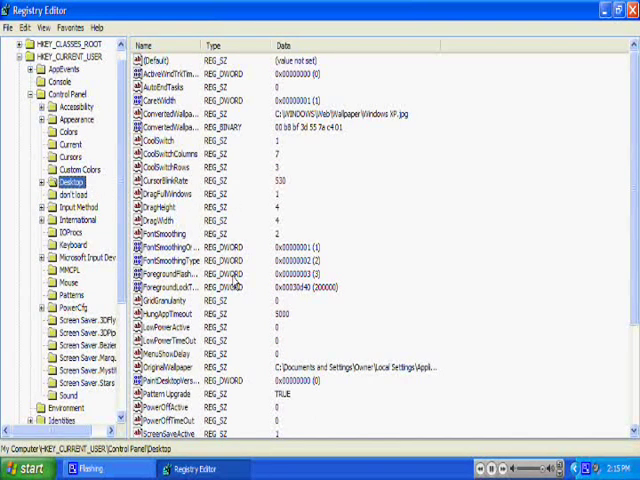
pyautogui.scroll(-3, 238, 285)
pyautogui.scroll(3, 225, 250)
pyautogui.scroll(-3, 636, 152)
pyautogui.scroll(3, 636, 152)
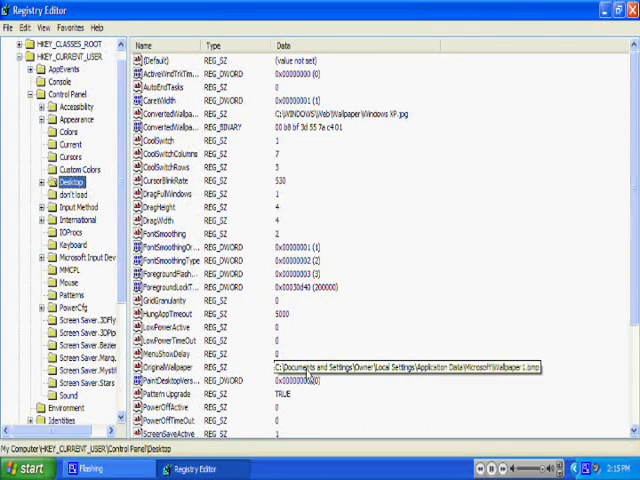
pyautogui.doubleClick(170, 354)
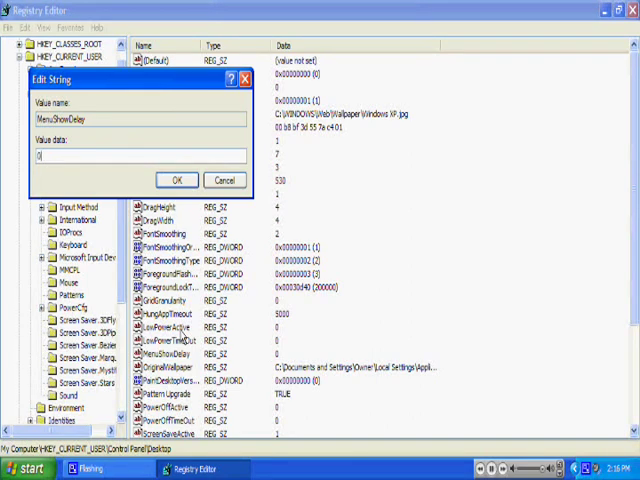
pyautogui.click(176, 182)
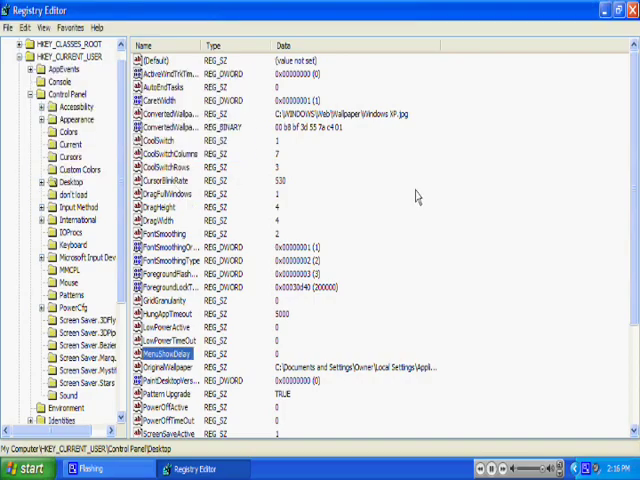
# Close Registry Editor and launch msconfig from the Run dialog
pyautogui.click(632, 9)
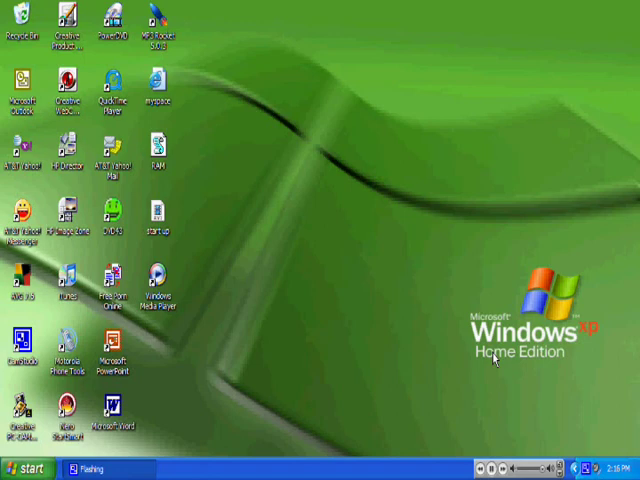
pyautogui.click(30, 469)
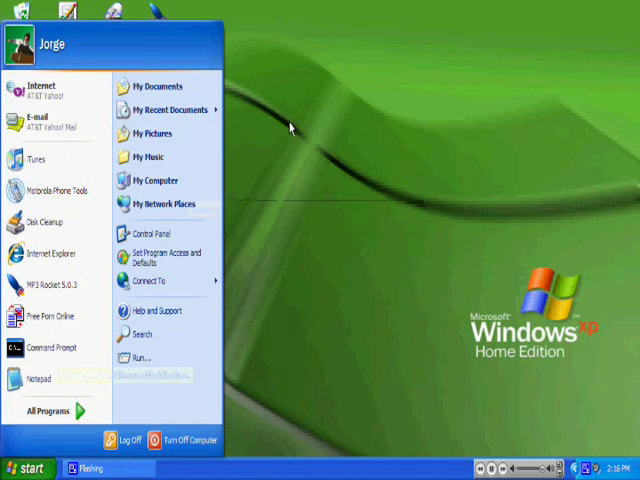
pyautogui.click(291, 127)
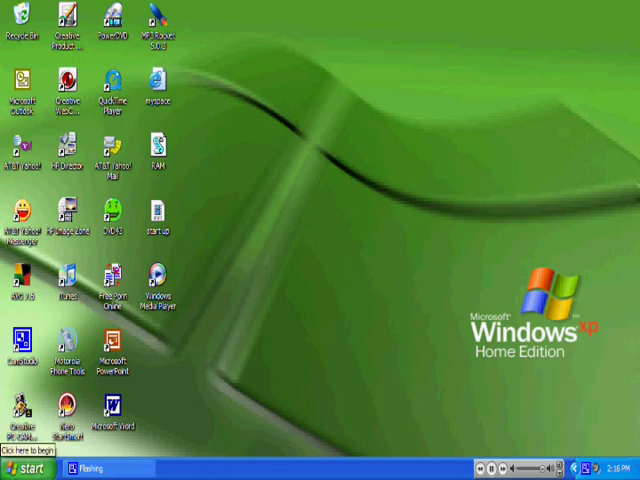
pyautogui.click(22, 465)
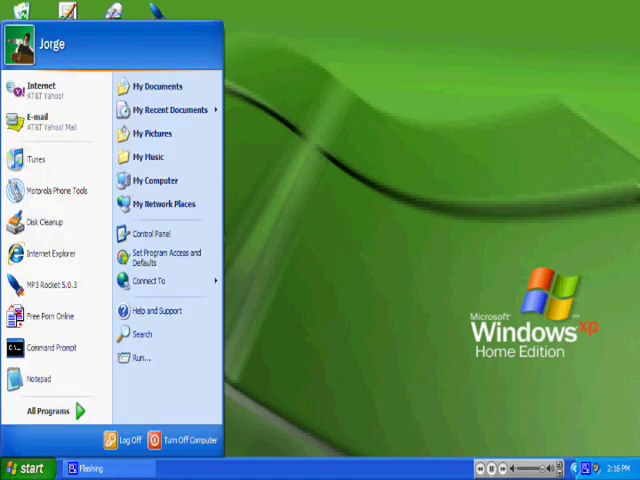
pyautogui.click(150, 360)
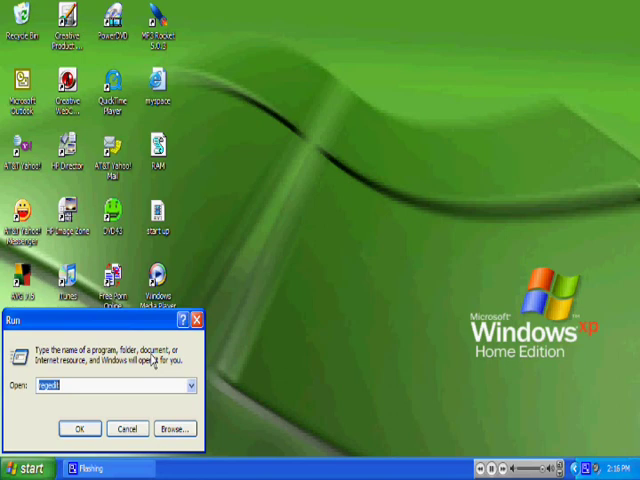
pyautogui.write('msconfig')
pyautogui.click(84, 431)
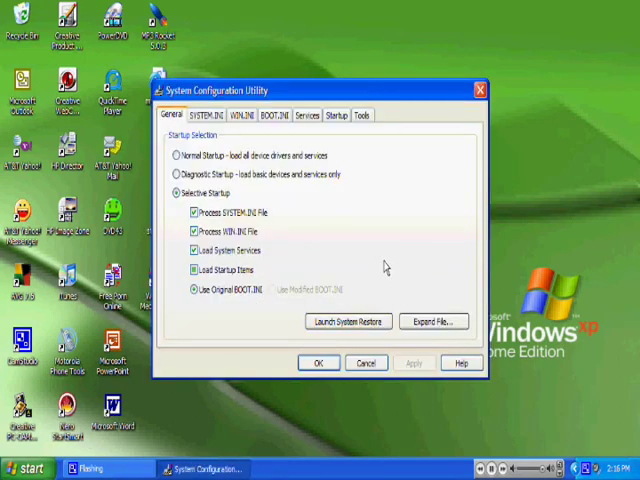
# Show the Startup list, leaving only NvCpl, jusched, ctfmon, YAHOOM~1 and Microsoft Office enabled
pyautogui.click(344, 119)
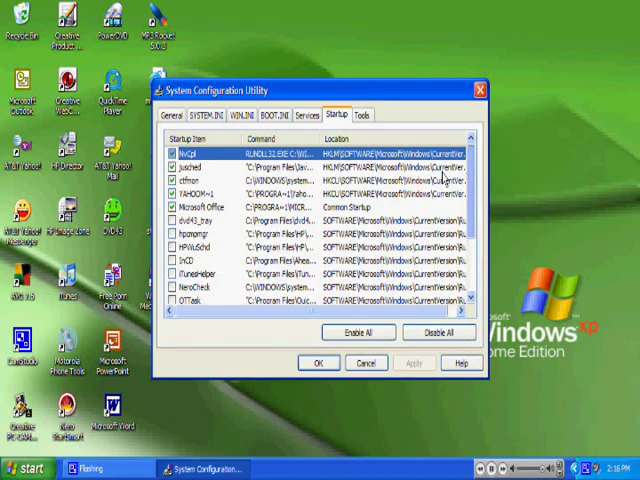
pyautogui.moveTo(470, 180)
pyautogui.mouseDown()
pyautogui.moveTo(465, 218)
pyautogui.moveTo(466, 135)
pyautogui.mouseUp()
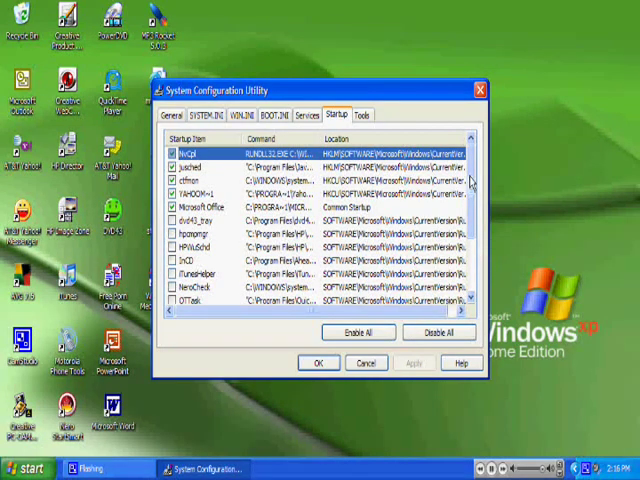
pyautogui.moveTo(469, 179); pyautogui.dragTo(487, 275)
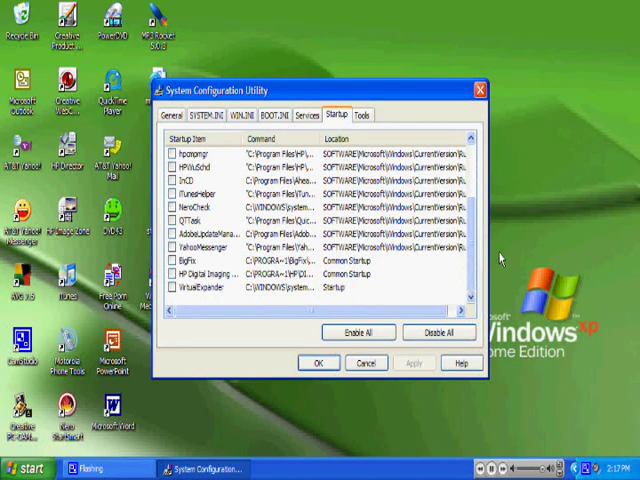
pyautogui.scroll(1, 480, 242)
pyautogui.scroll(1, 480, 242)
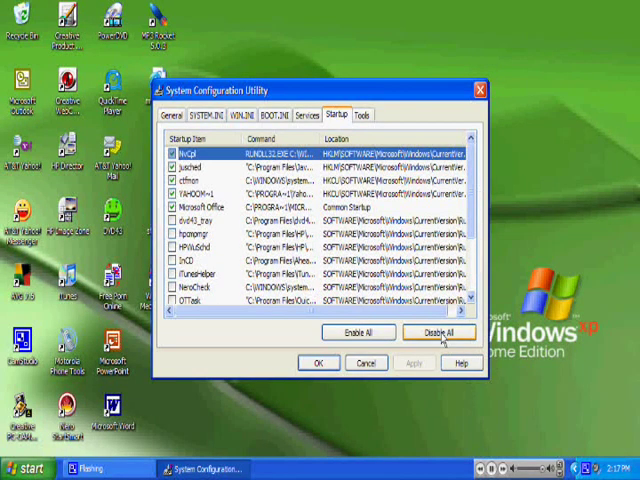
pyautogui.scroll(-3, 476, 217)
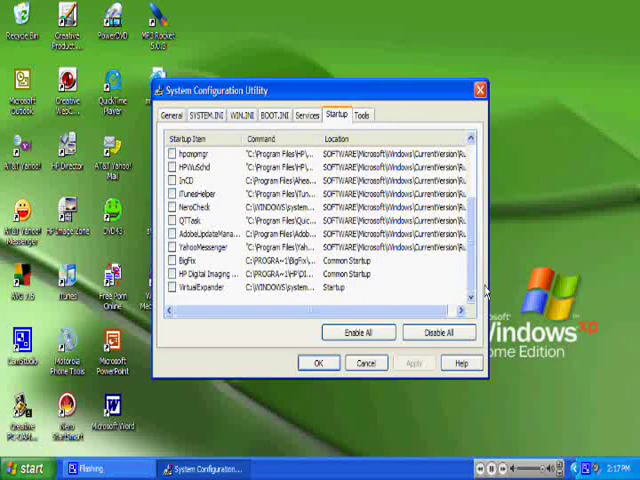
pyautogui.scroll(3, 476, 240)
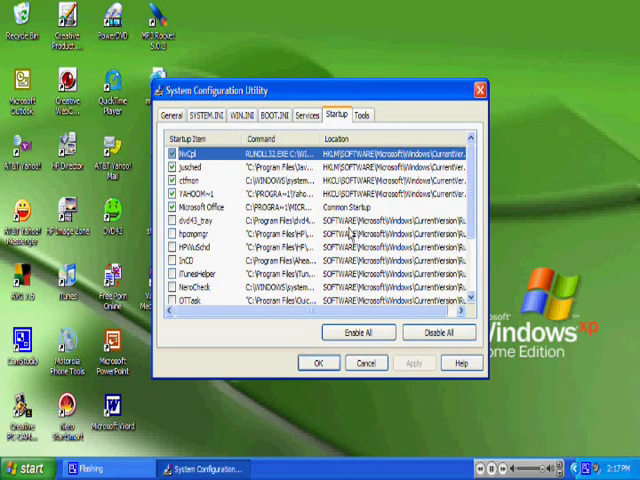
pyautogui.scroll(-1, 472, 230)
pyautogui.scroll(2, 477, 235)
# Apply the startup changes, exit without restart, and move the Free Porn Online shortcut
pyautogui.click(326, 367)
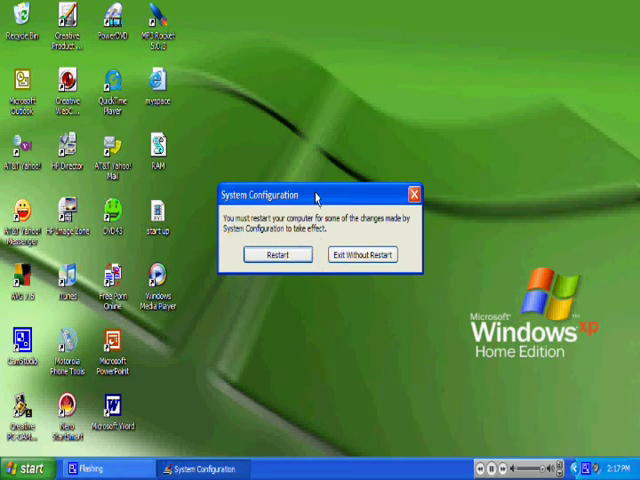
pyautogui.moveTo(316, 197)
pyautogui.mouseDown()
pyautogui.moveTo(301, 211)
pyautogui.moveTo(510, 293)
pyautogui.moveTo(397, 287)
pyautogui.moveTo(391, 249)
pyautogui.mouseUp()
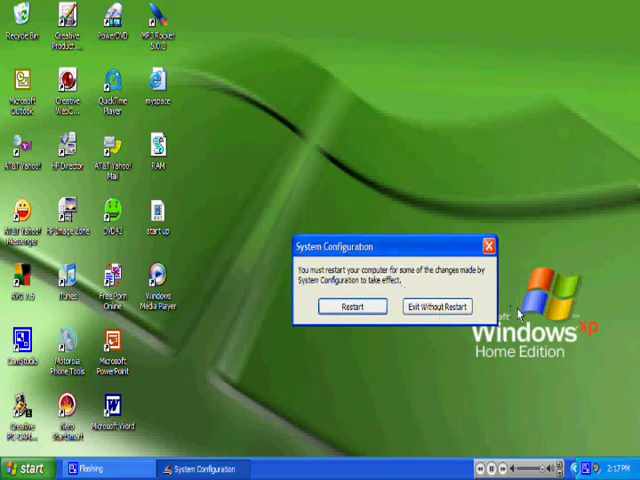
pyautogui.click(432, 316)
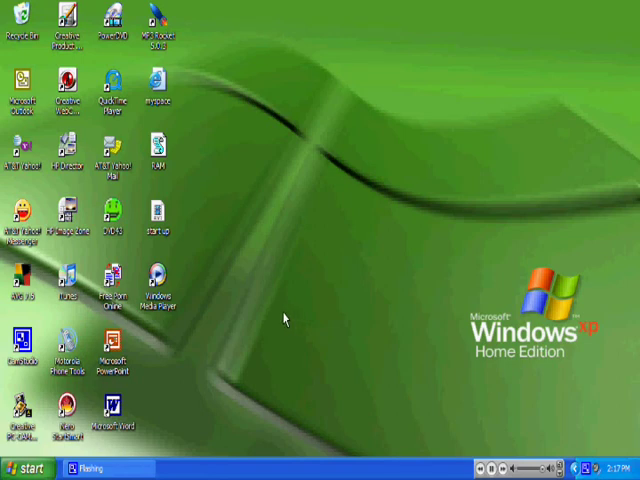
pyautogui.moveTo(110, 293)
pyautogui.mouseDown()
pyautogui.moveTo(440, 265)
pyautogui.moveTo(472, 228)
pyautogui.mouseUp()
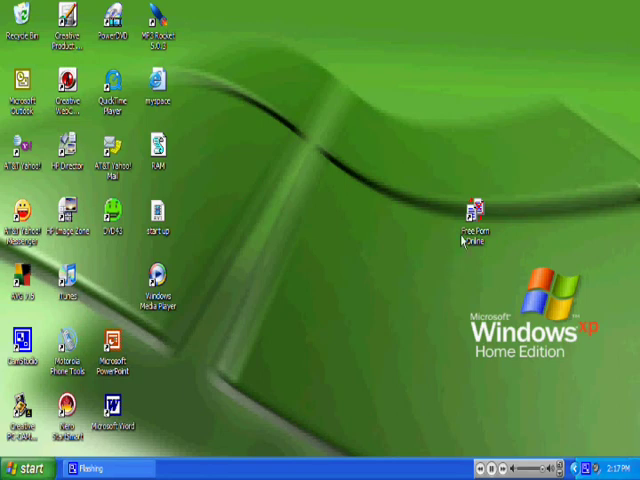
# Relaunch the Free Porn Online shortcut, then run shutdown -a from Run
pyautogui.doubleClick(471, 236)
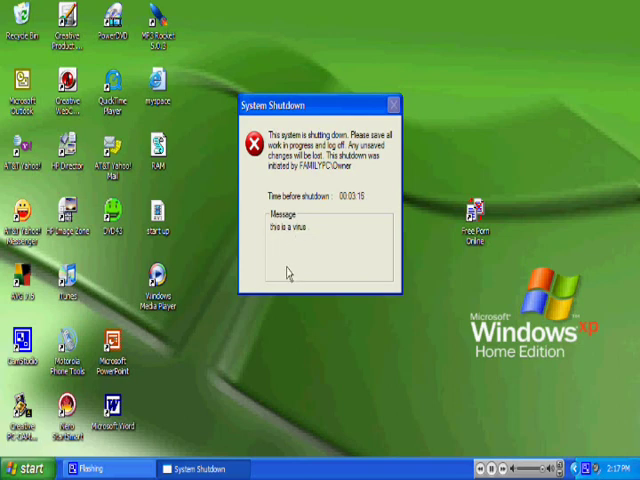
pyautogui.click(28, 468)
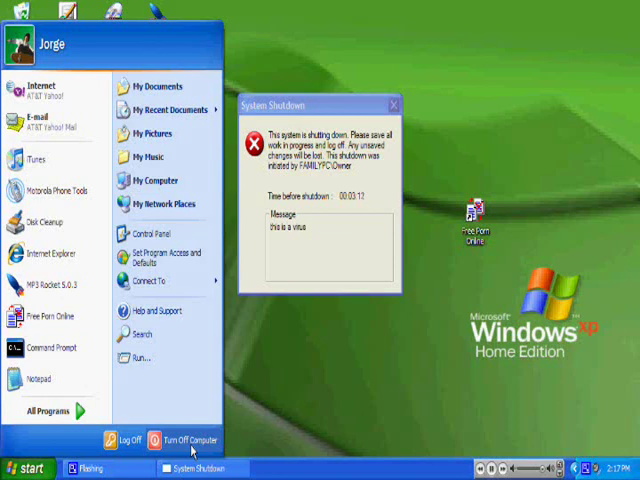
pyautogui.click(140, 357)
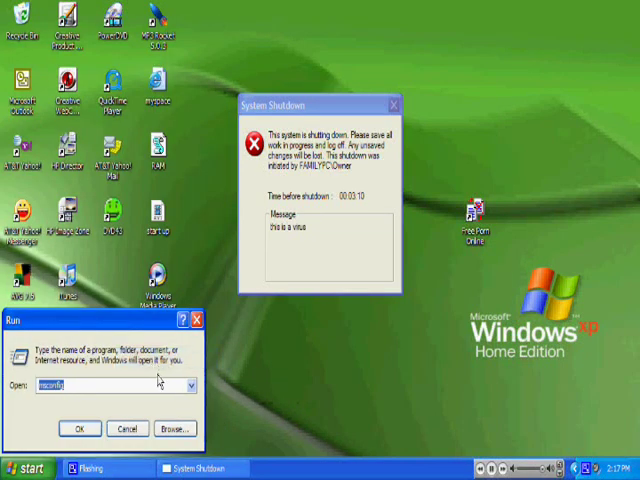
pyautogui.write('shutdown.exe')
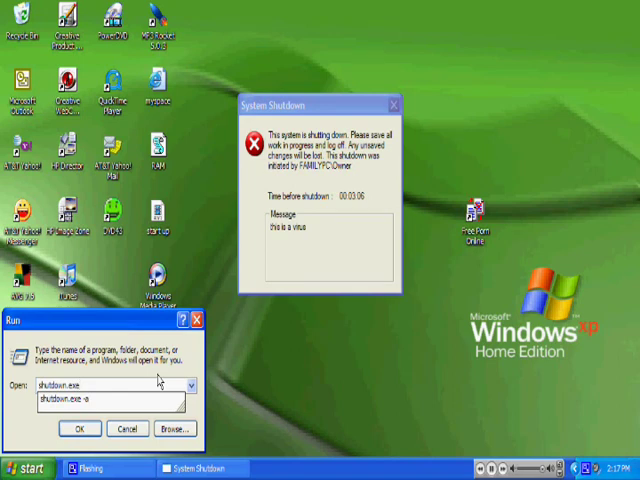
pyautogui.write(' -a')
pyautogui.press('Return')
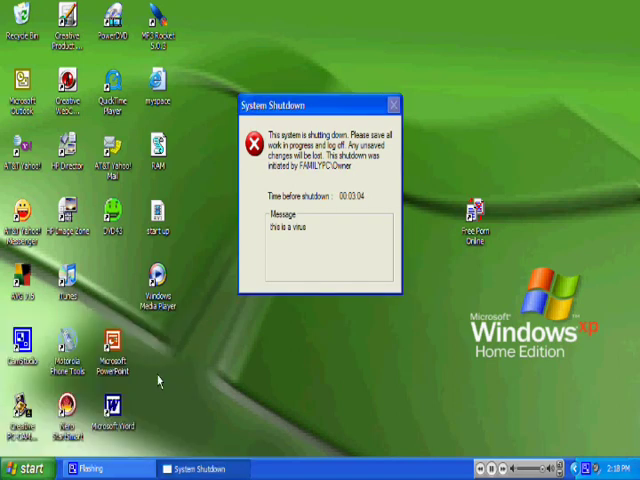